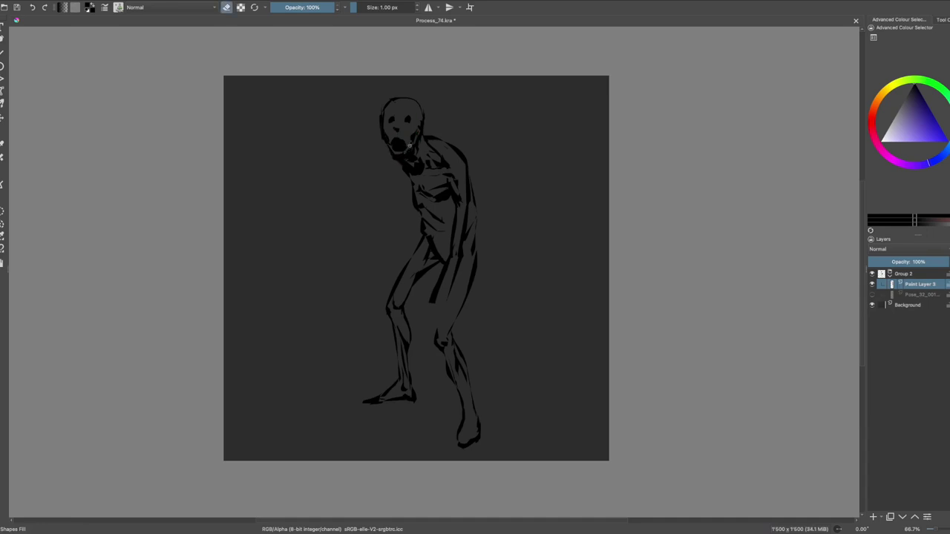
Step: Darken the skull's mouth in black ink, then cancel a trial torso transform
left_click_drag(407, 128, 403, 116)
key("e")
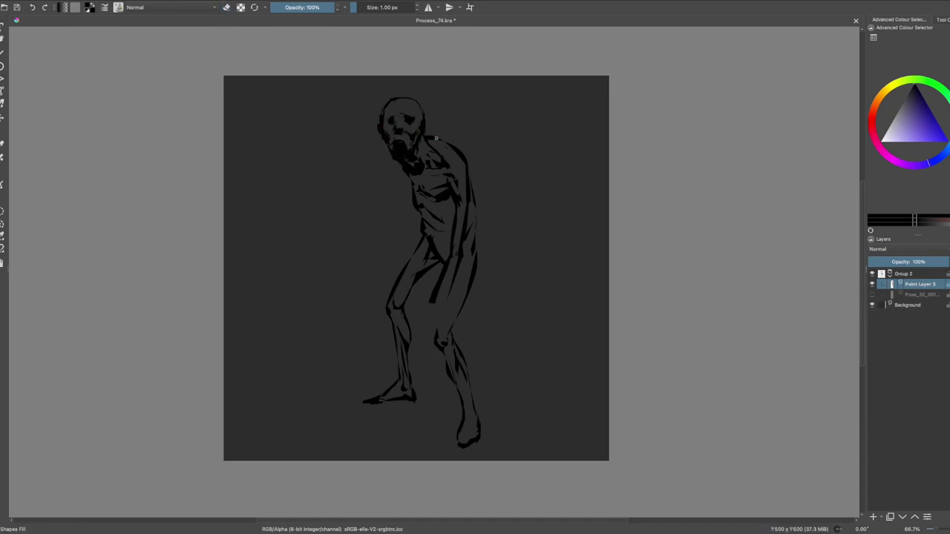
key("ctrl+t")
key("ctrl+z")
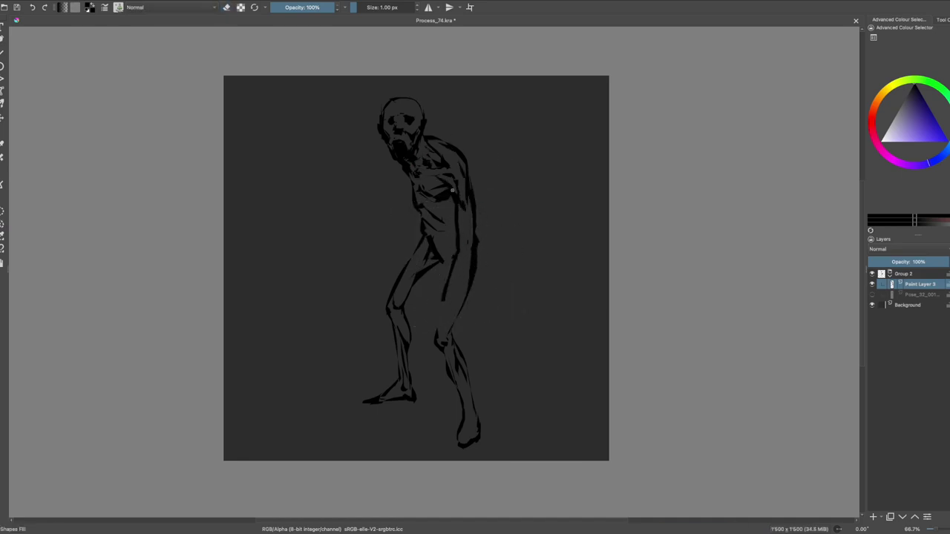
Step: Mirror the view to check the face proportions
key("m")
key("m")
key("e")
key("e")
key("m")
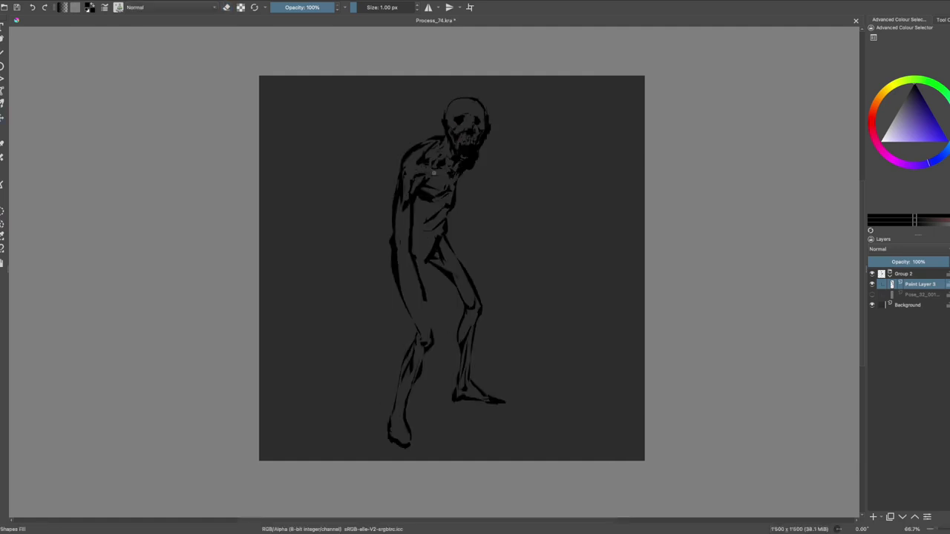
Step: Darken the jaw and chin and add ears at the sides of the head
key("e")
left_click_drag(473, 152, 453, 169)
key("e")
left_click_drag(486, 118, 488, 130)
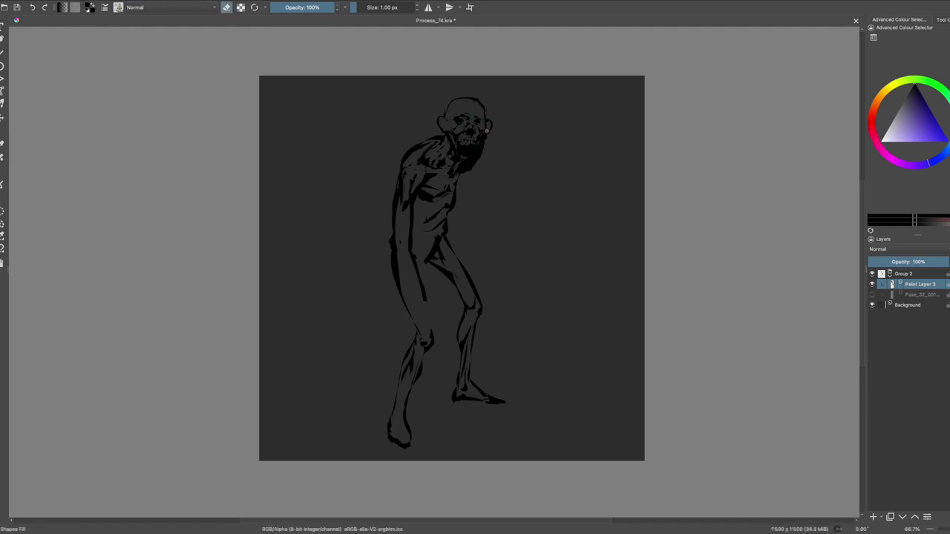
key("e")
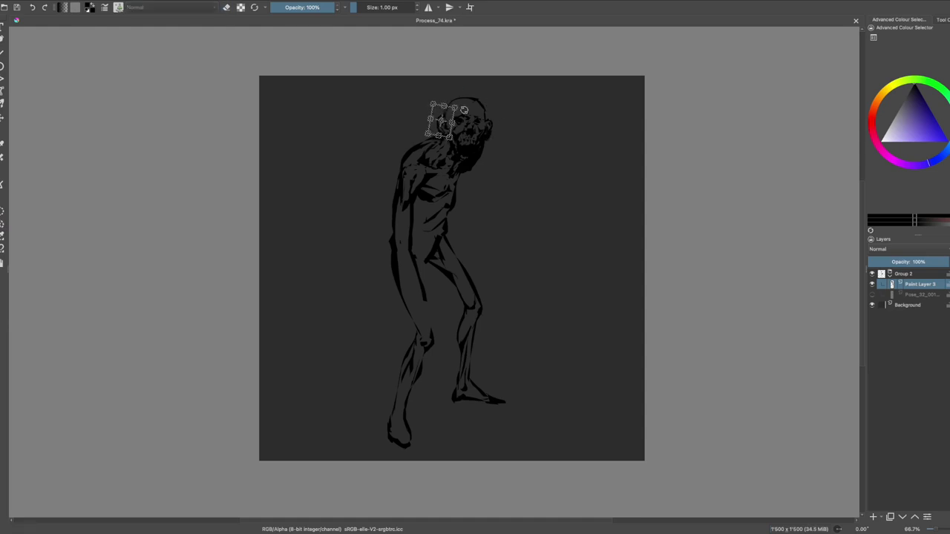
Step: Complete the top of the head outline, mirroring the view to check it
key("m")
key("e")
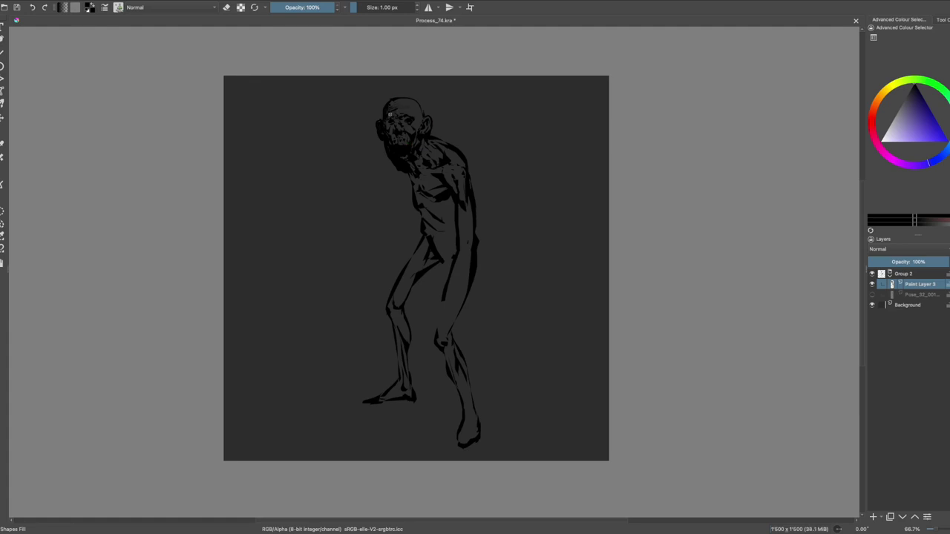
left_click_drag(389, 114, 383, 104)
key("e")
key("m")
key("e")
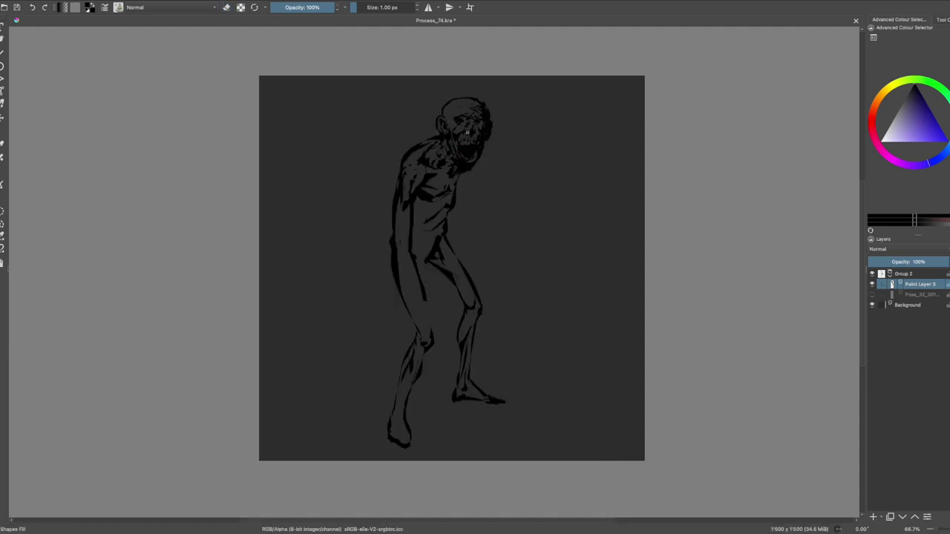
key("m")
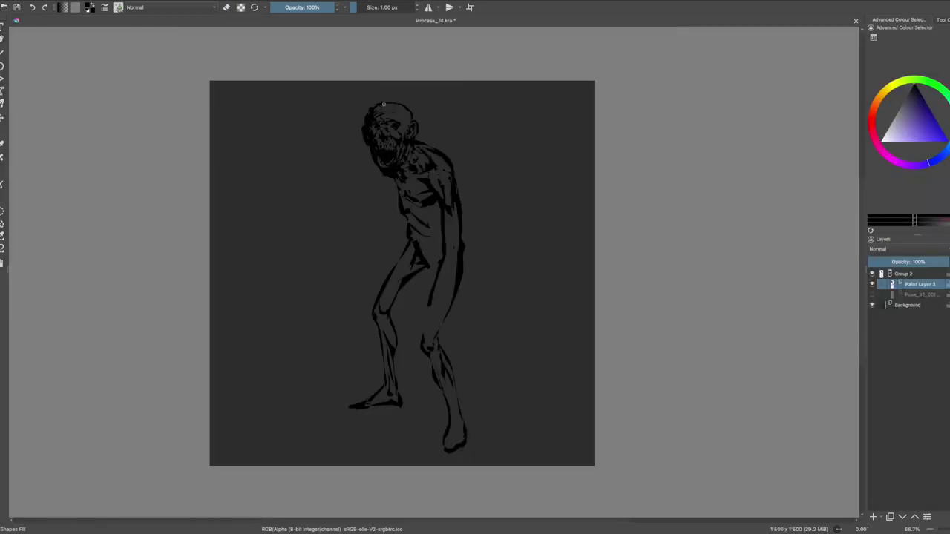
Step: Fill a rounded skull shape on the back of the head
key("e")
key("m")
left_click_drag(451, 119, 455, 141)
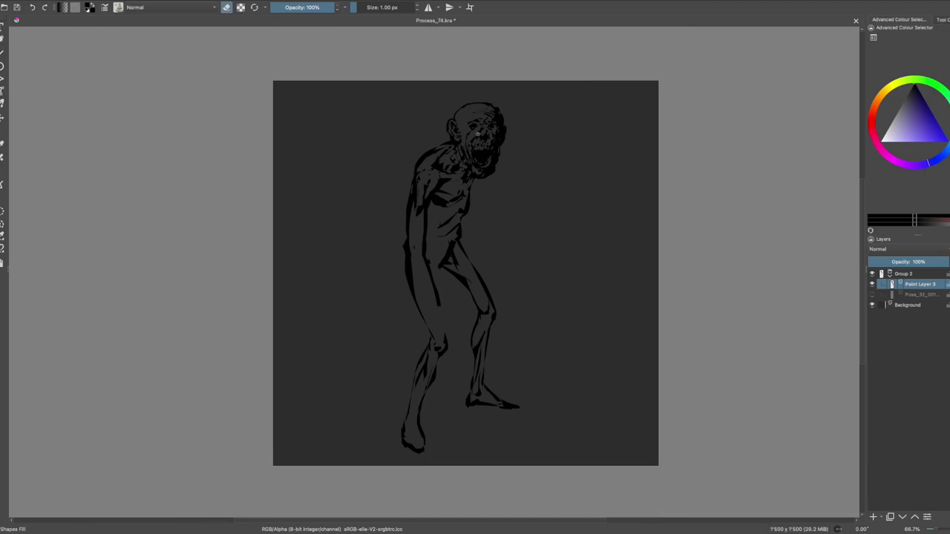
key("e")
key("m")
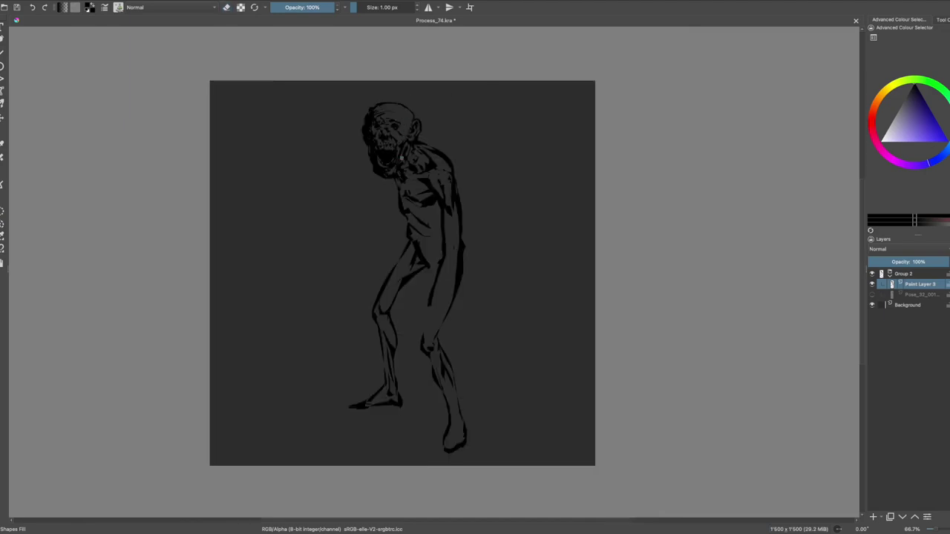
Step: Add more black around the mouth and chin, flipping the view to check
key("m")
key("e")
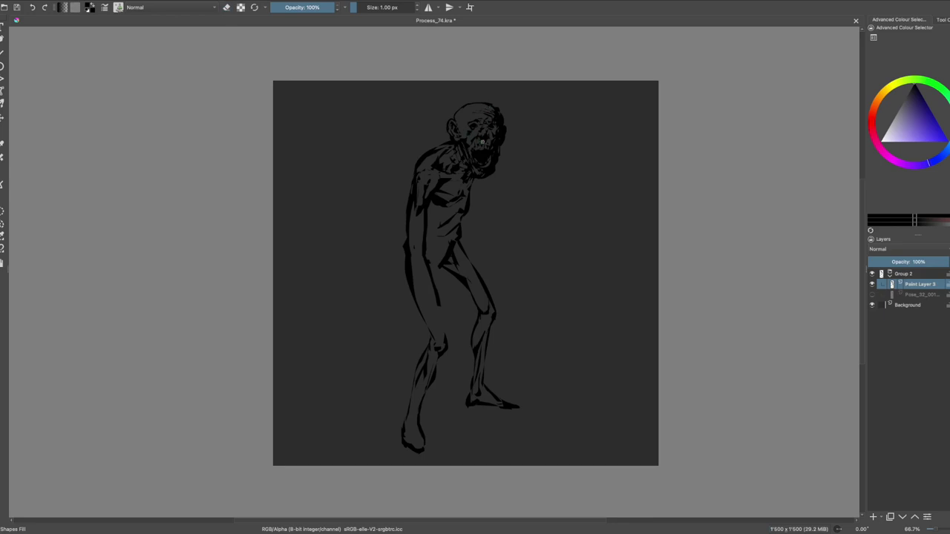
key("m")
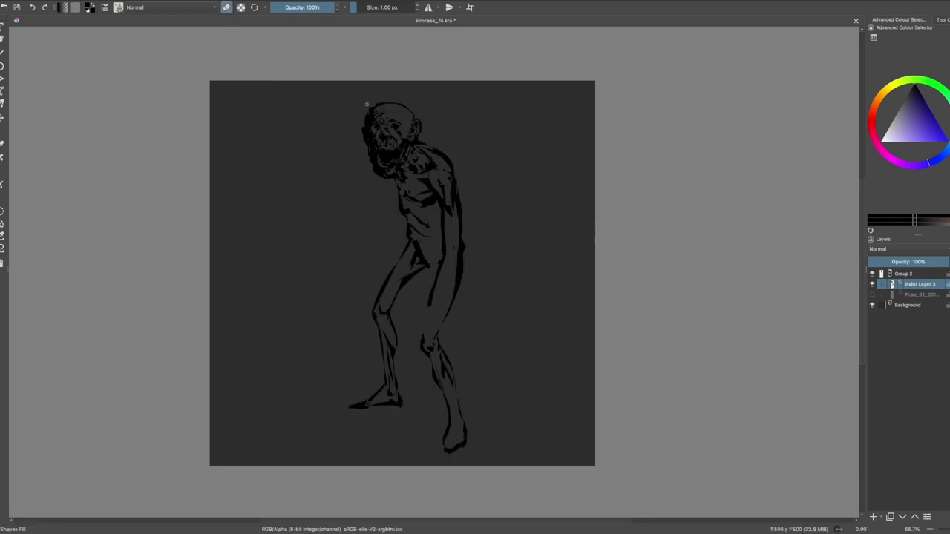
key("m")
key("e")
key("e")
key("e")
key("m")
key("e")
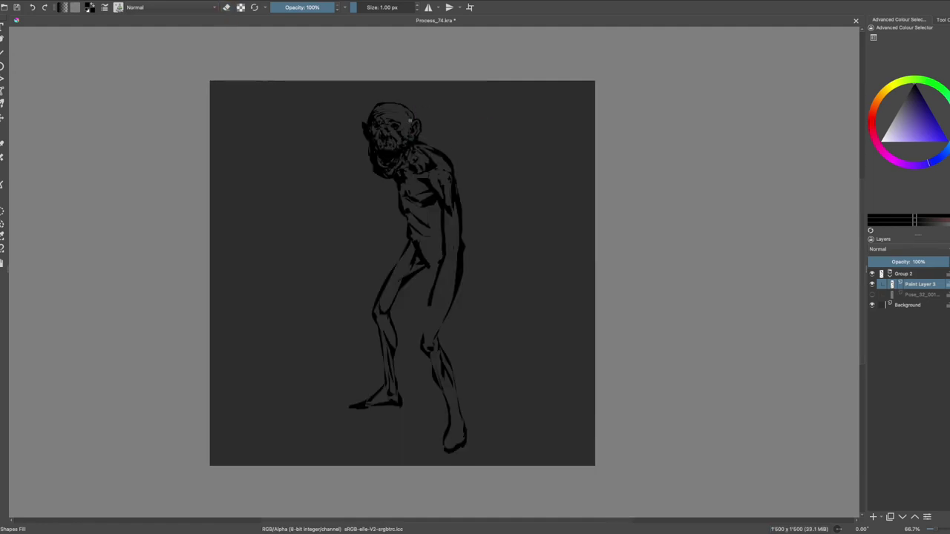
key("m")
key("e")
left_click_drag(486, 168, 462, 150)
key("e")
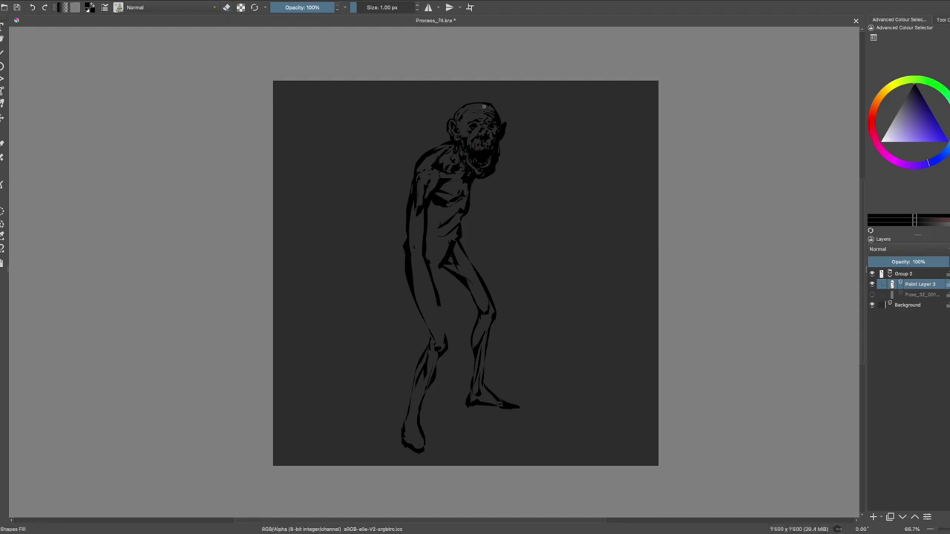
Step: Touch up the small strokes near the foot
key("m")
key("e")
key("e")
left_click_drag(439, 444, 443, 441)
key("e")
key("e")
key("e")
left_click_drag(438, 438, 460, 434)
key("e")
key("e")
key("e")
key("e")
key("e")
Step: Ink and erase contour strokes along the right torso, leg and knee
left_click_drag(435, 108, 412, 167)
mouse_move(457, 246)
left_mouse_down()
mouse_move(460, 266)
mouse_move(437, 245)
mouse_move(441, 311)
mouse_move(399, 389)
mouse_move(427, 332)
left_mouse_up()
key("e")
mouse_move(440, 233)
left_mouse_down()
mouse_move(442, 286)
mouse_move(423, 341)
left_mouse_up()
left_click_drag(453, 293, 451, 226)
key("e")
left_click_drag(436, 312, 404, 415)
left_click_drag(452, 275, 438, 334)
key("e")
mouse_move(416, 323)
left_mouse_down()
mouse_move(417, 375)
mouse_move(453, 249)
left_mouse_up()
Step: Undo trial dark fills over the hand and block in a long black arm along the side
key("ctrl+r")
mouse_move(445, 204)
left_mouse_down()
mouse_move(459, 256)
mouse_move(452, 207)
left_mouse_up()
key("m")
key("m")
left_click_drag(405, 371, 426, 382)
key("ctrl+z")
key("ctrl+z")
key("ctrl+z")
left_click_drag(413, 355, 408, 383)
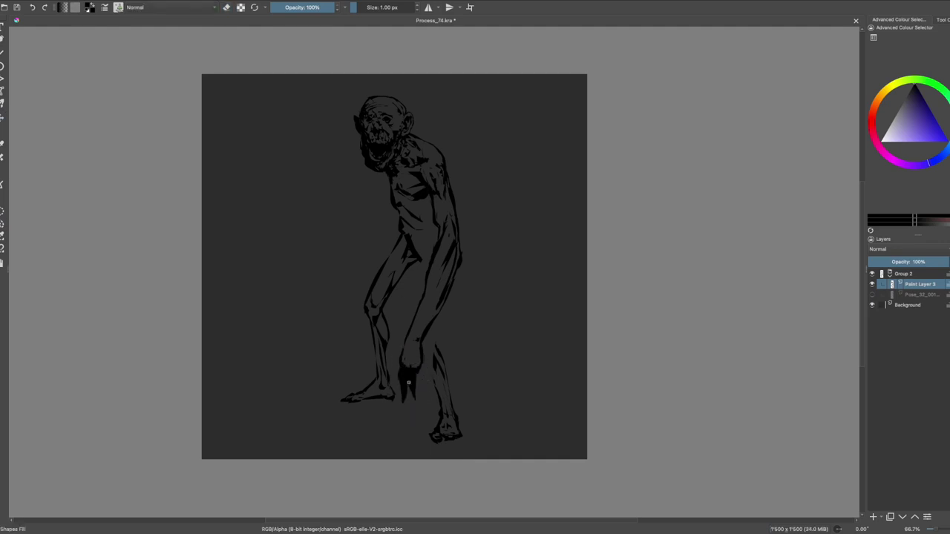
key("ctrl+z")
key("ctrl+z")
key("ctrl+z")
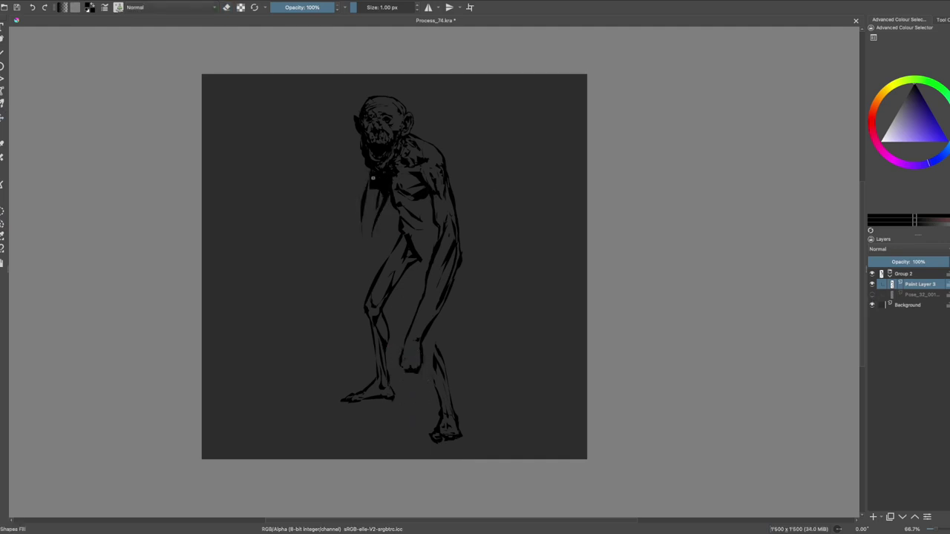
mouse_move(386, 178)
left_mouse_down()
mouse_move(376, 227)
mouse_move(335, 282)
left_mouse_up()
Step: Fill the shoulder and upper arm in black, reshape the hip lines and redraw the right foot
key("m")
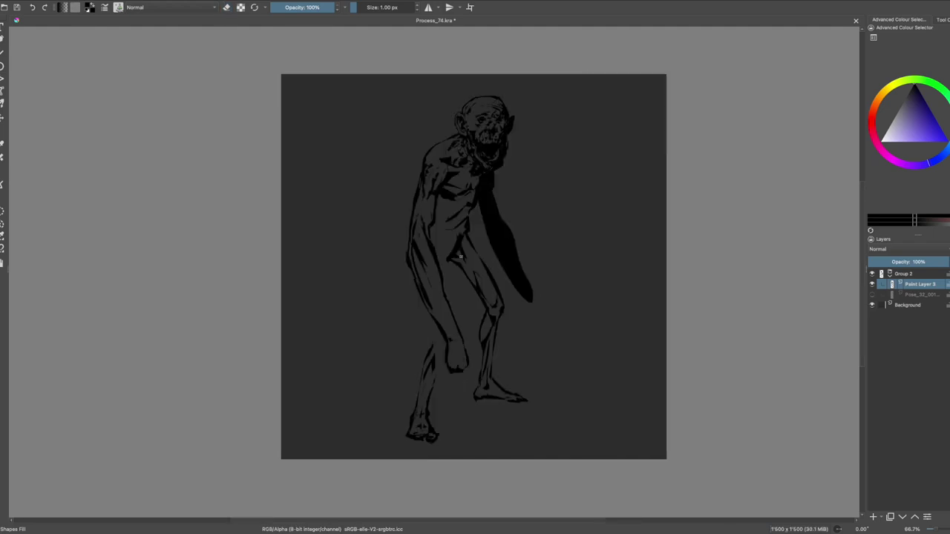
left_click_drag(423, 157, 424, 171)
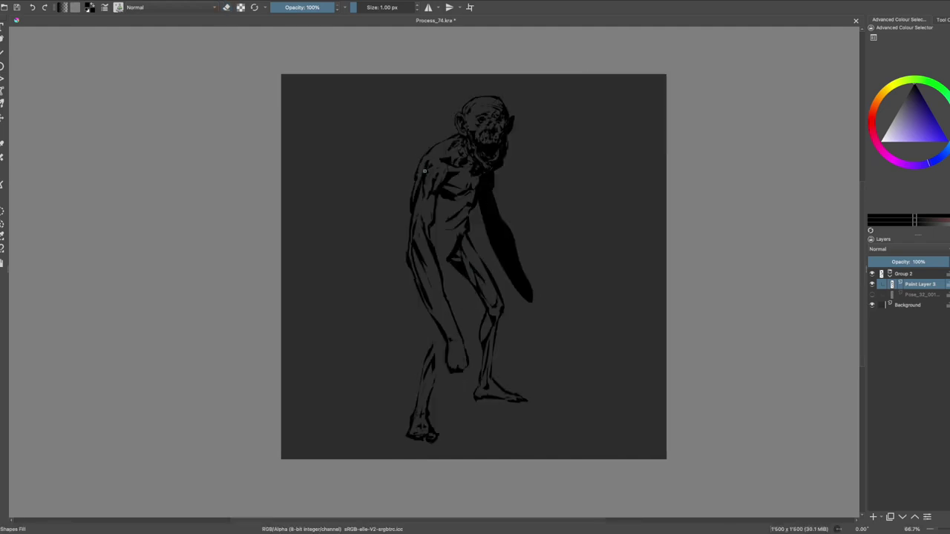
key("e")
key("m")
key("e")
left_click_drag(413, 228, 425, 265)
key("e")
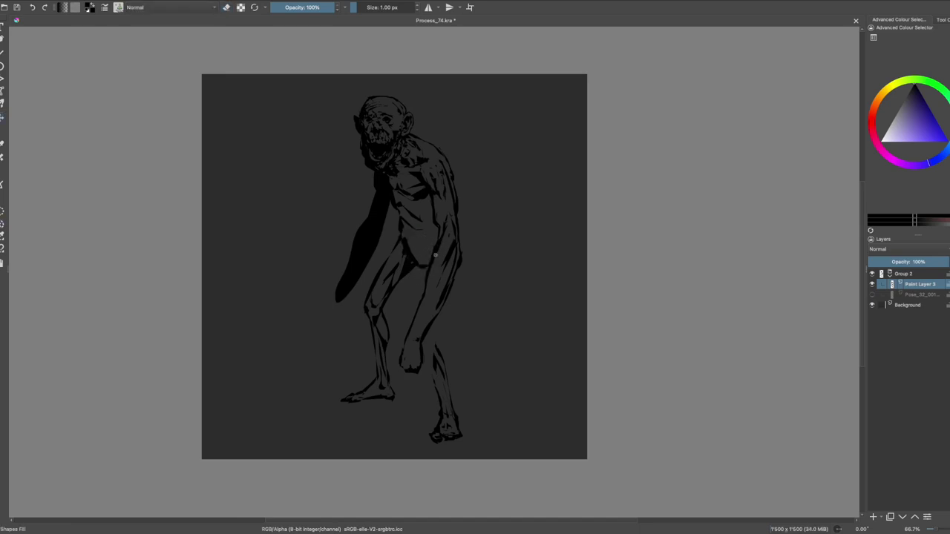
left_click_drag(445, 432, 450, 438)
mouse_move(340, 283)
left_mouse_down()
mouse_move(303, 336)
mouse_move(346, 316)
left_mouse_up()
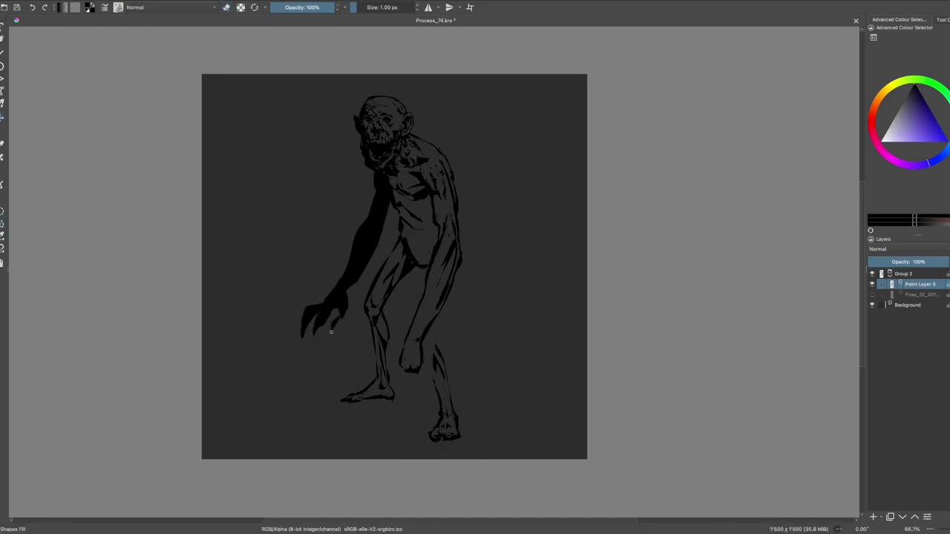
key("ctrl+z")
key("ctrl+z")
Step: Redraw a long black arm hanging down from the chest and save the painting
key("m")
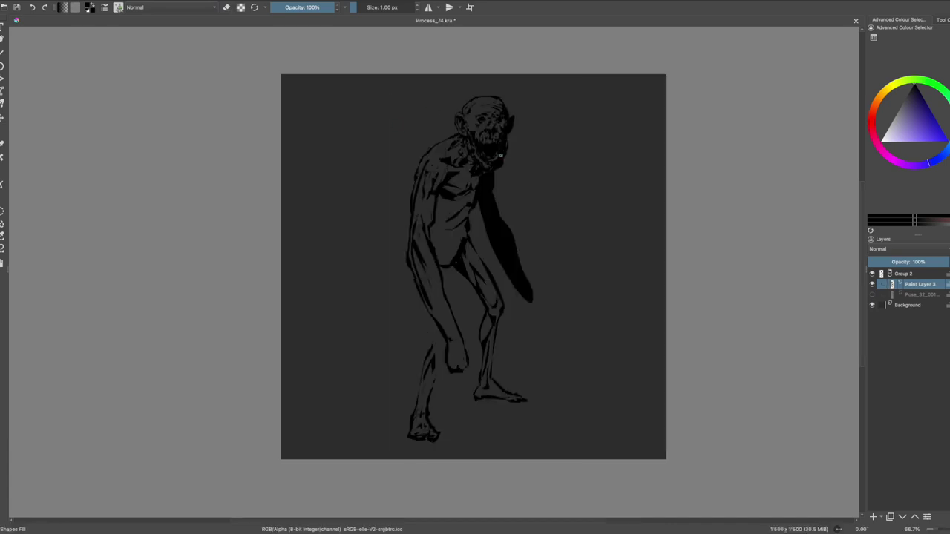
key("m")
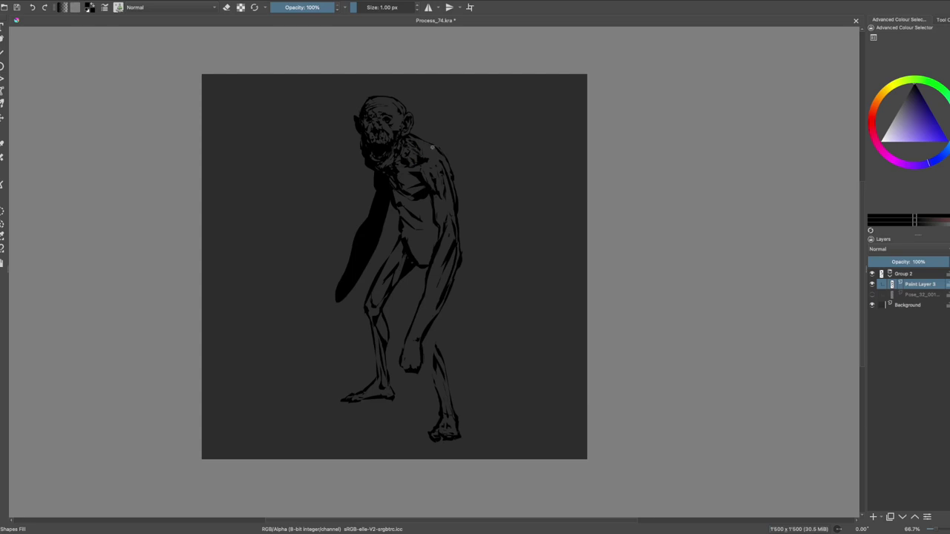
key("ctrl+z")
key("ctrl+z")
key("ctrl+z")
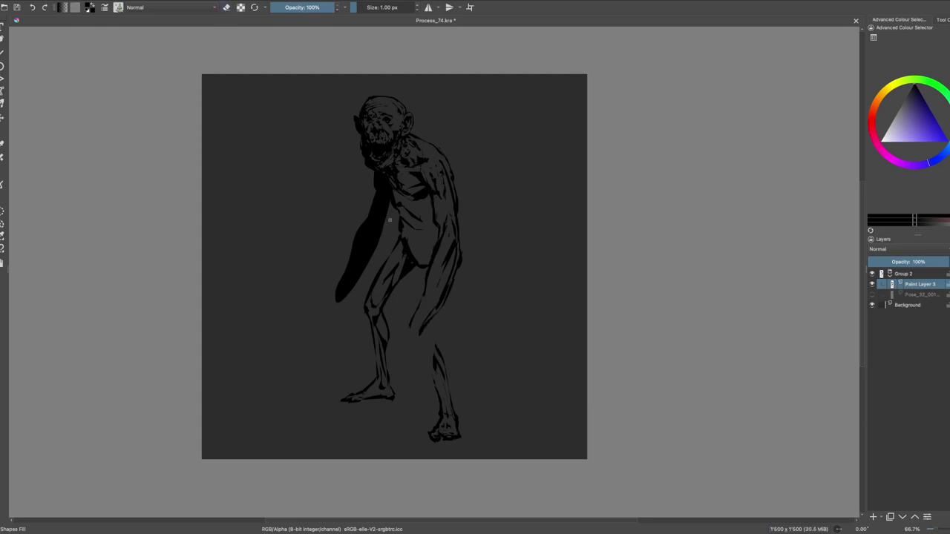
key("ctrl+z")
key("ctrl+z")
mouse_move(381, 202)
left_mouse_down()
mouse_move(356, 222)
mouse_move(353, 256)
left_mouse_up()
key("ctrl+z")
key("ctrl+z")
left_click_drag(360, 217, 348, 236)
key("ctrl+z")
left_click_drag(375, 191, 341, 195)
key("ctrl+s")
Step: Darken the thigh, lower leg and foot, shade the upper chest and arm, and save
left_click_drag(398, 245, 372, 298)
mouse_move(376, 340)
left_mouse_down()
mouse_move(378, 389)
mouse_move(348, 400)
left_mouse_up()
key("m")
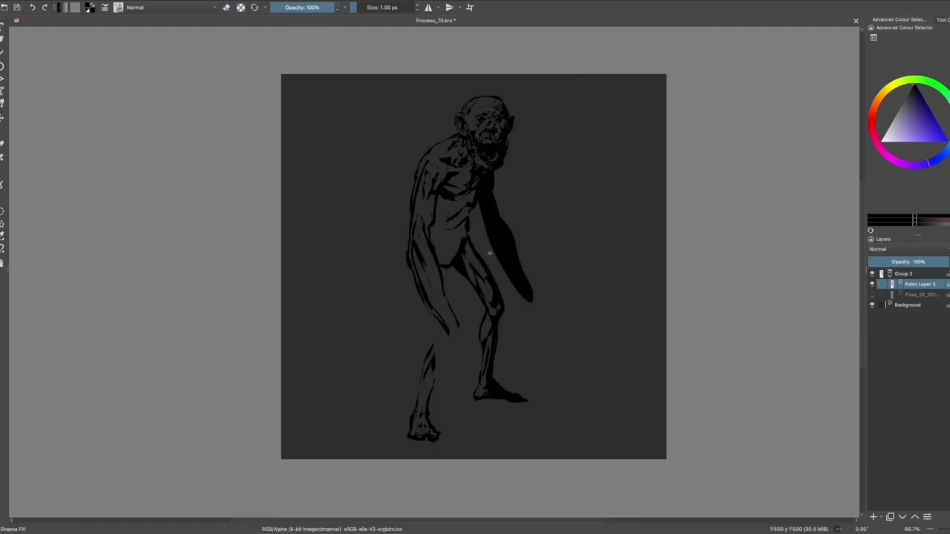
left_click_drag(472, 208, 442, 264)
mouse_move(476, 190)
left_mouse_down()
mouse_move(434, 242)
mouse_move(435, 260)
left_mouse_up()
key("m")
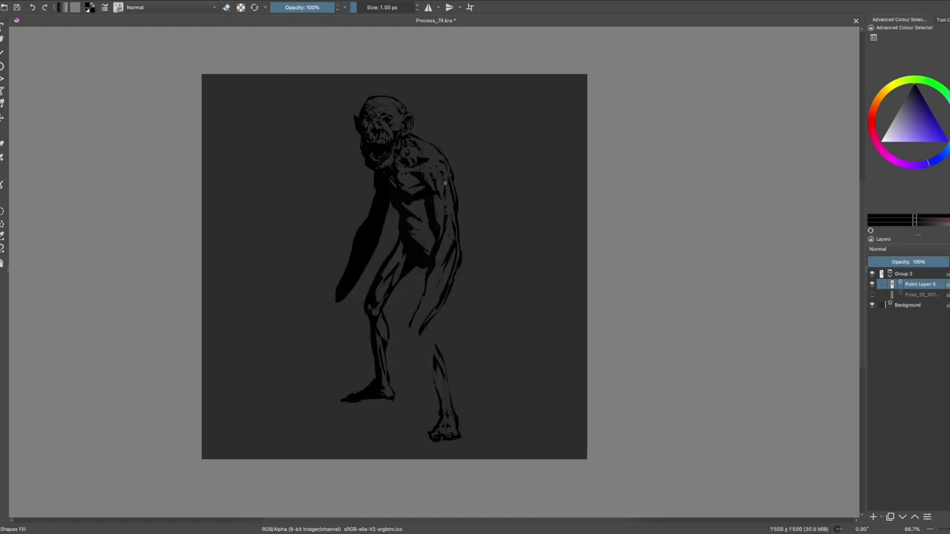
key("m")
left_click_drag(467, 177, 448, 195)
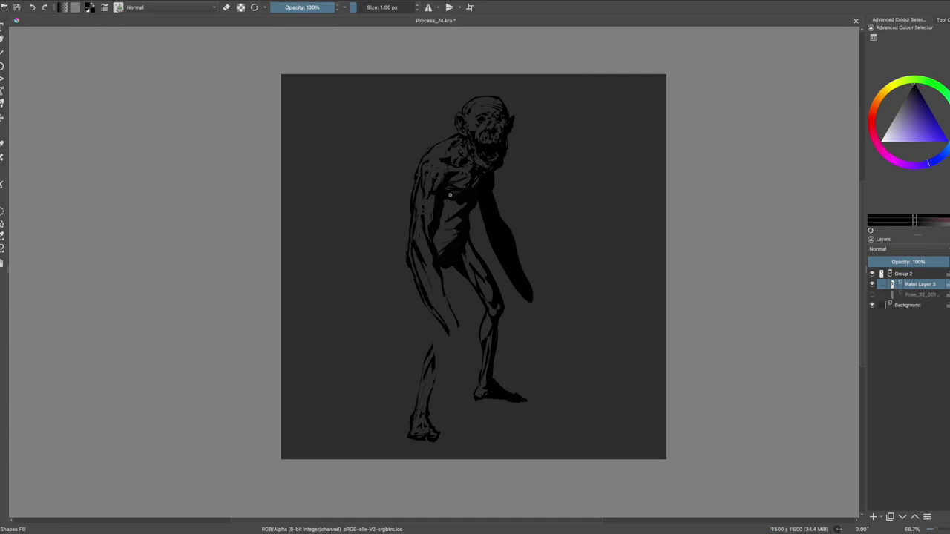
key("ctrl+s")
Step: Darken the thigh and add a dark stroke near the lower leg
key("m")
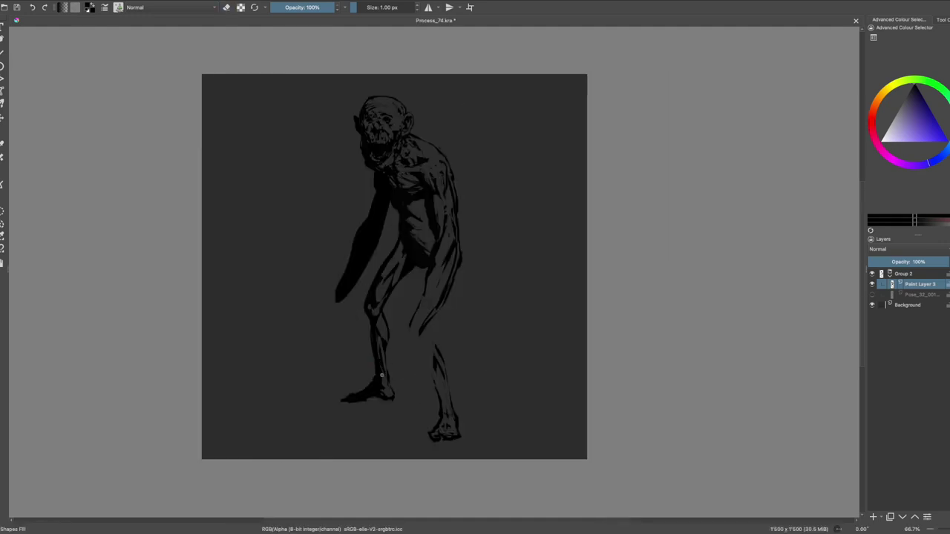
mouse_move(405, 240)
left_mouse_down()
mouse_move(396, 265)
mouse_move(395, 215)
left_mouse_up()
key("e")
key("m")
left_click_drag(420, 342, 404, 401)
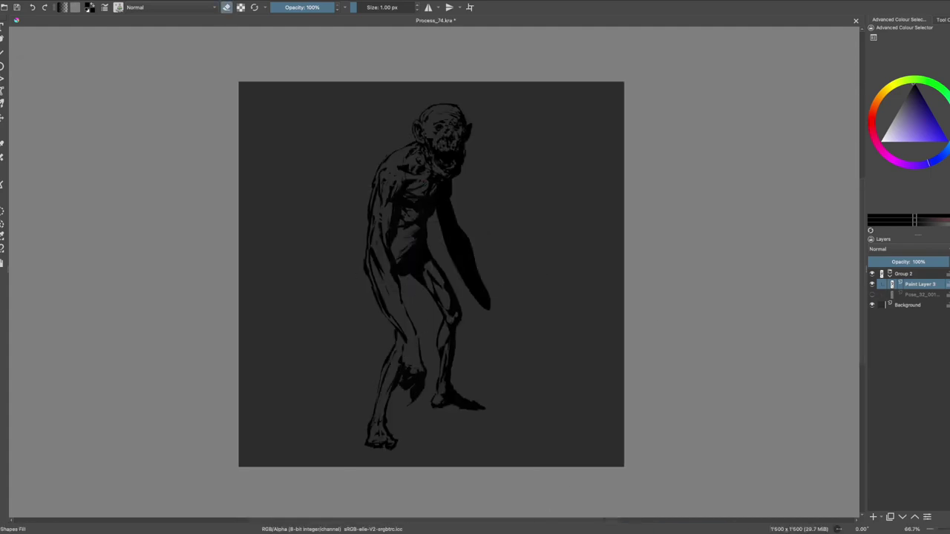
key("m")
Step: Add a thin stroke along the shin and start a freehand selection around the near arm and leg
key("e")
key("m")
key("e")
key("e")
left_click_drag(422, 335, 439, 361)
key("m")
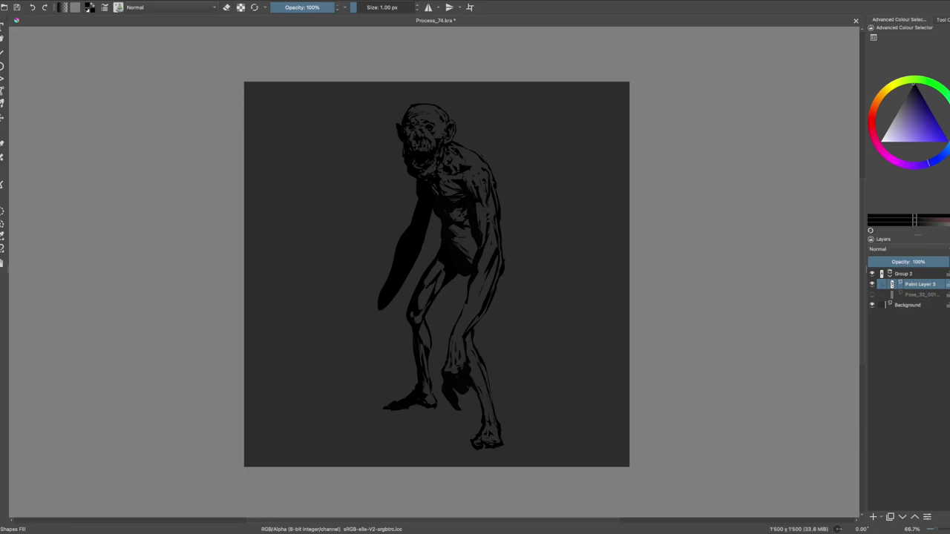
key("m")
key("e")
key("ctrl+r")
left_click_drag(390, 162, 392, 169)
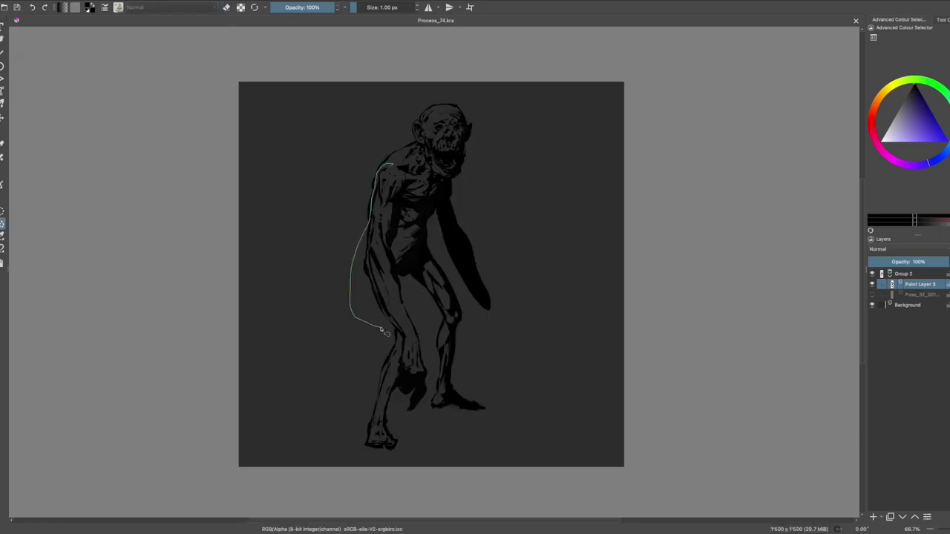
Step: Copy the selected arm and leg onto a new Arm2 layer and transform it
key("ctrl+shift+j")
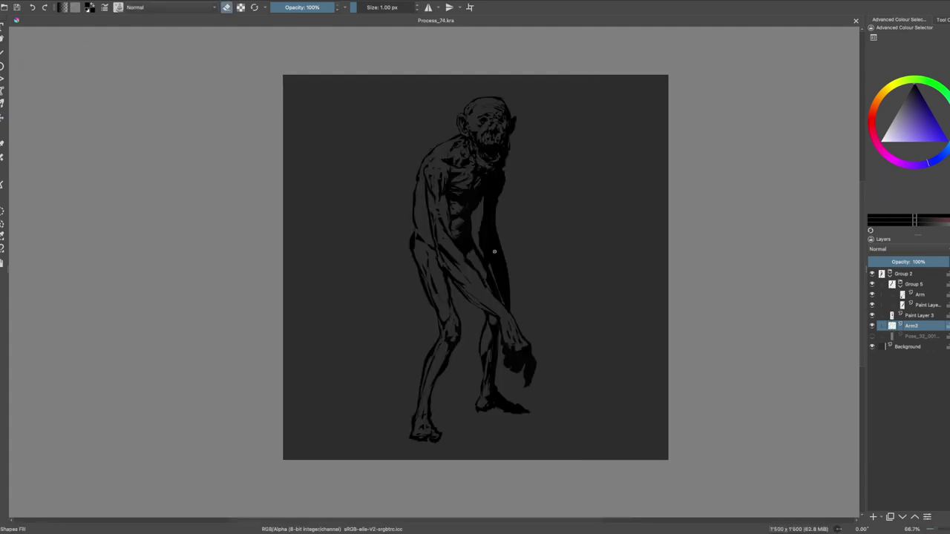
key("Page_Up")
key("Page_Down")
key("ctrl+t")
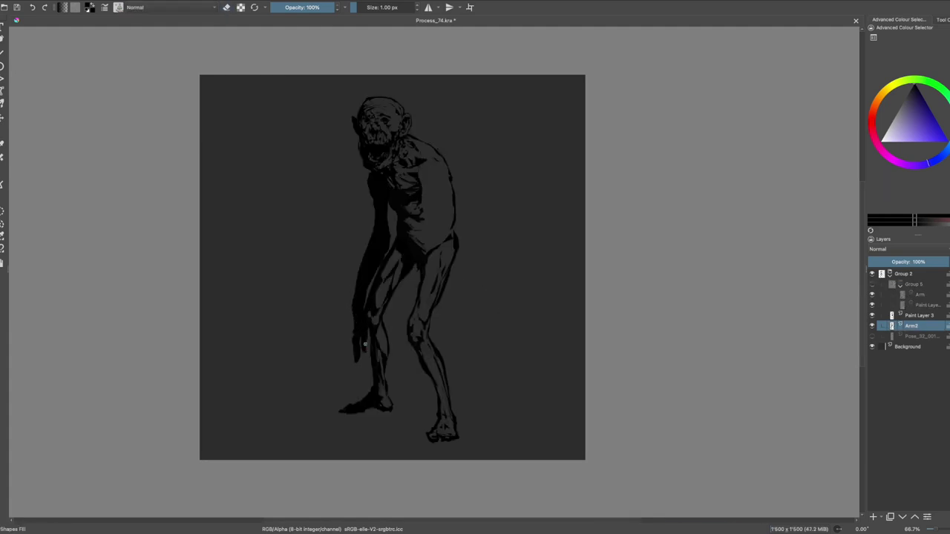
Step: Erase the old hand using an elliptical selection
key("j")
left_click_drag(386, 379, 335, 294)
key("ctrl+shift+a")
key("e")
mouse_move(350, 360)
left_mouse_down()
mouse_move(365, 304)
mouse_move(358, 319)
left_mouse_up()
Step: Repaint the lower clawed hand and show the Group 5 arm layers again
key("e")
key("e")
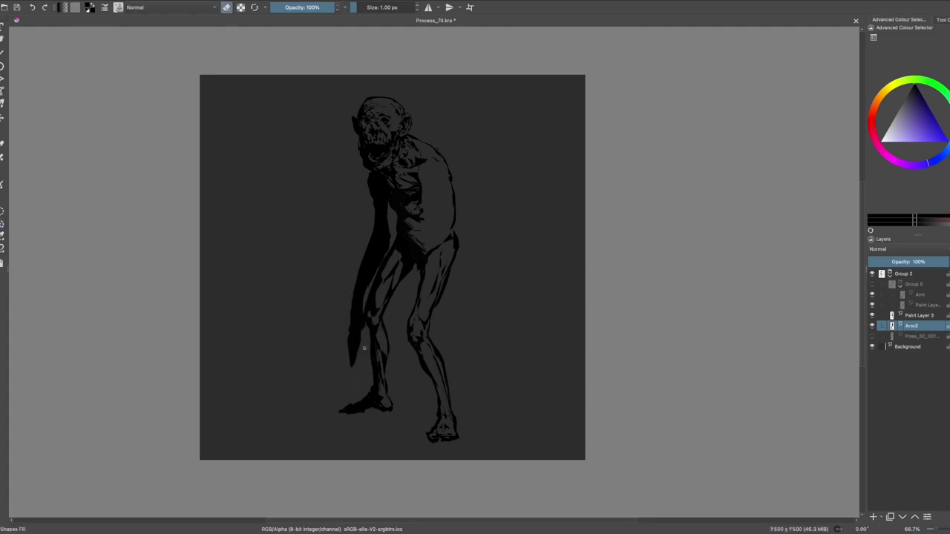
left_click_drag(347, 374, 360, 359)
key("t")
key("b")
key("e")
left_click_drag(355, 336, 351, 372)
key("e")
key("e")
left_click(872, 284)
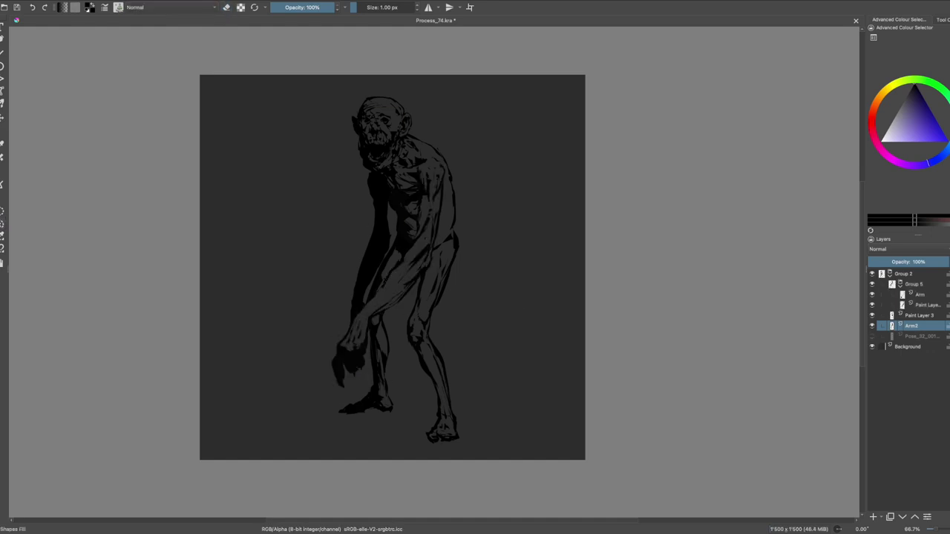
Step: Fill the figure's silhouette on a new layer and darken it with a hue/saturation/value adjustment
key("m")
key("Page_Up")
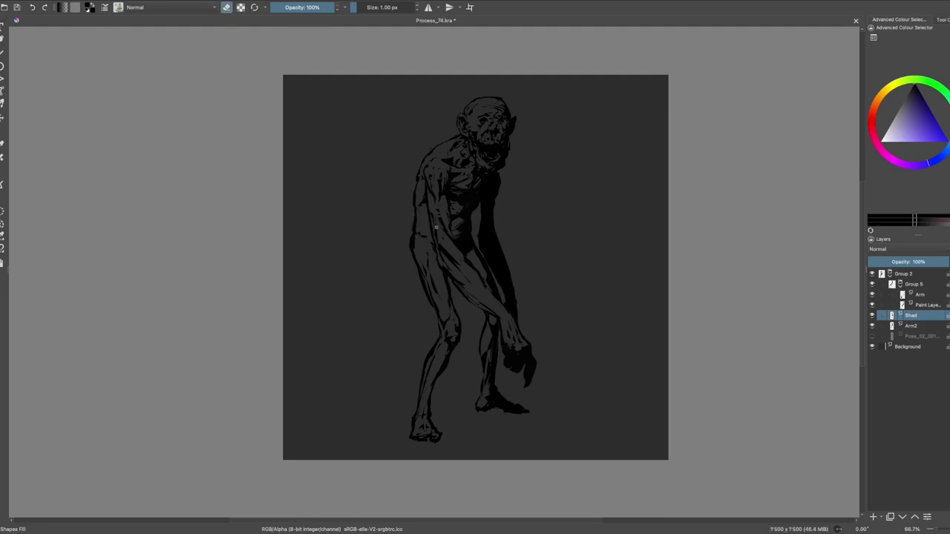
key("m")
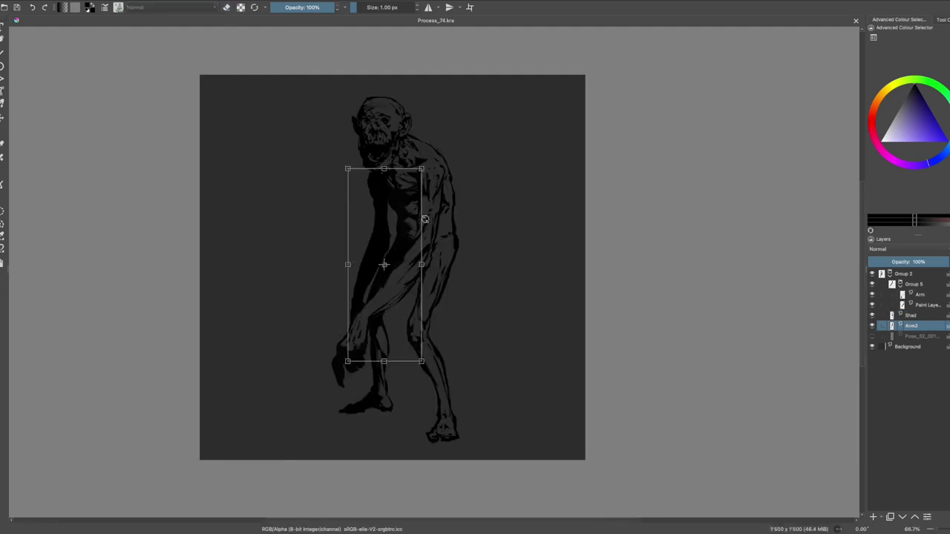
left_click(878, 306)
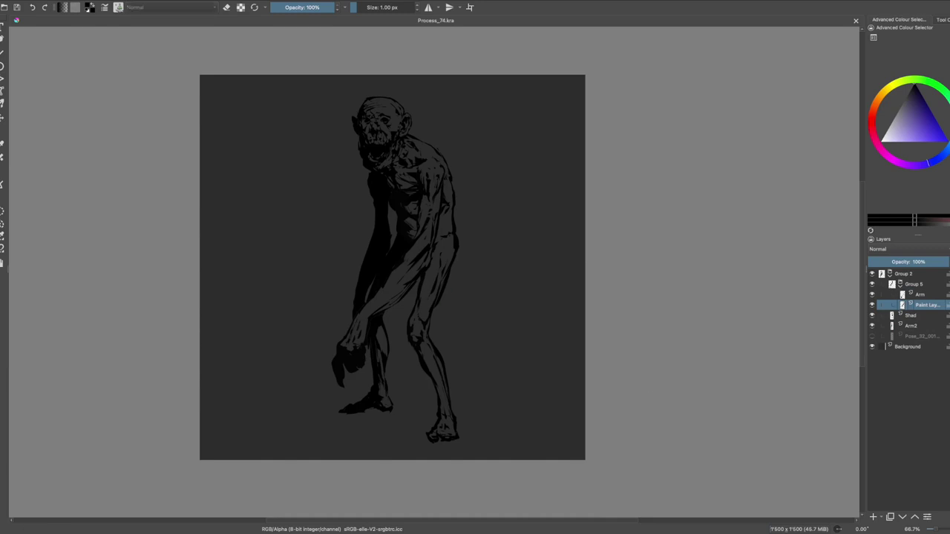
key("Insert")
left_click(492, 238)
key("shift+BackSpace")
key("ctrl+u")
key("Return")
key("ctrl+shift+a")
Step: Add a new Rim layer and pick a light pinkish highlight colour
left_click(878, 305)
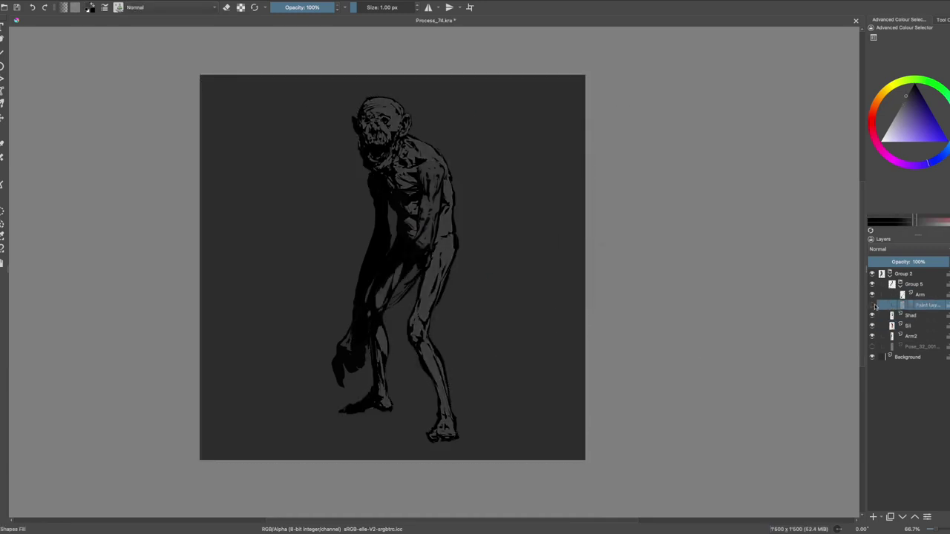
key("m")
key("Insert")
type("Rim")
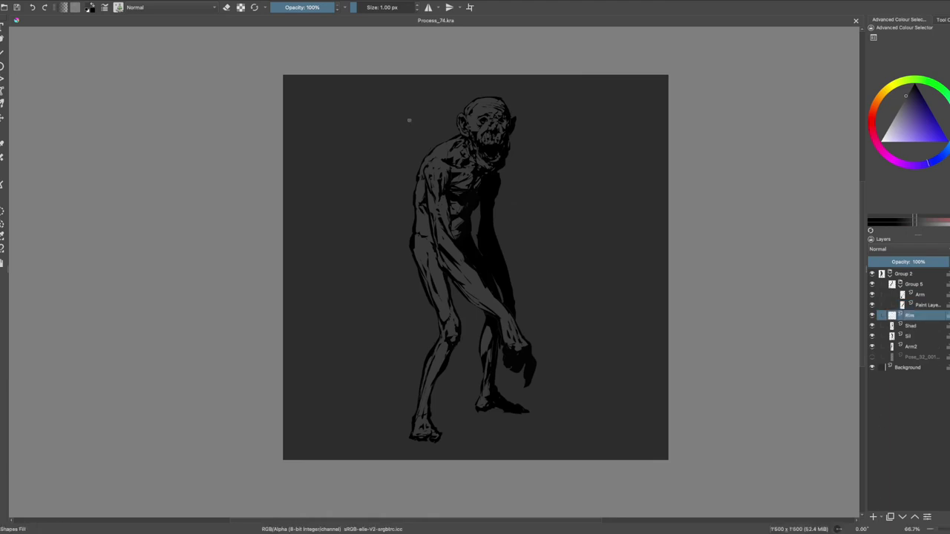
key("x")
key("shift+BackSpace")
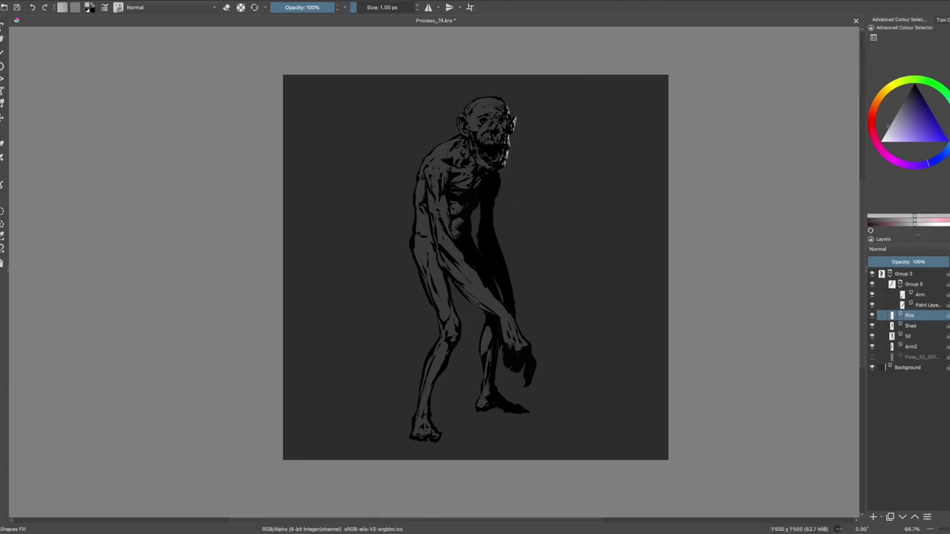
Step: Add a new paint layer, sample a light highlight colour and make the Rim layer active
key("m")
scroll(343, 183, "up", 1)
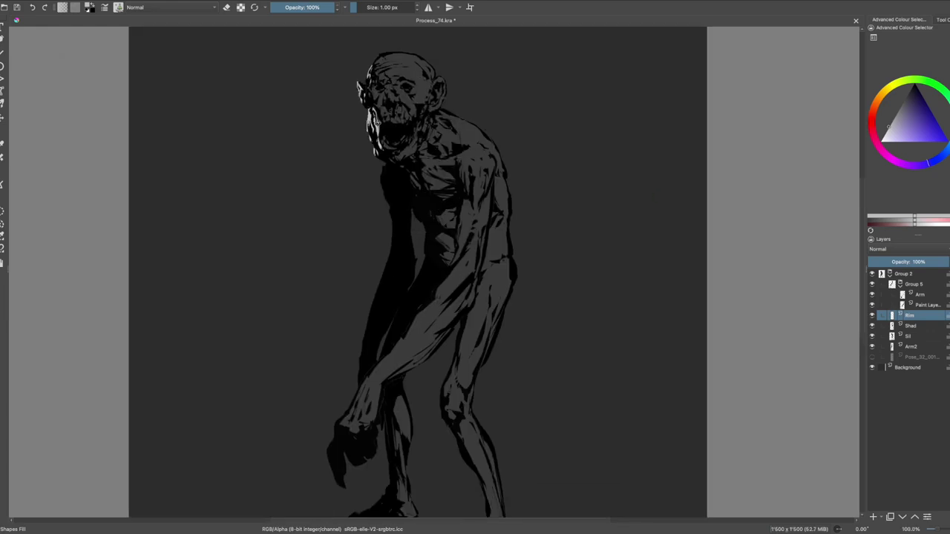
key("e")
key("e")
key("e")
key("e")
key("m")
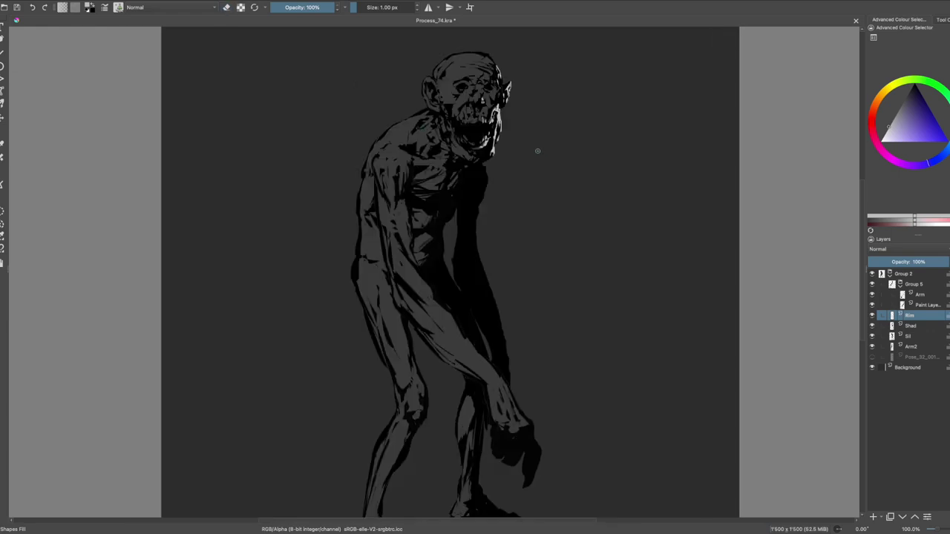
key("Insert")
left_click(901, 103)
left_click(909, 315)
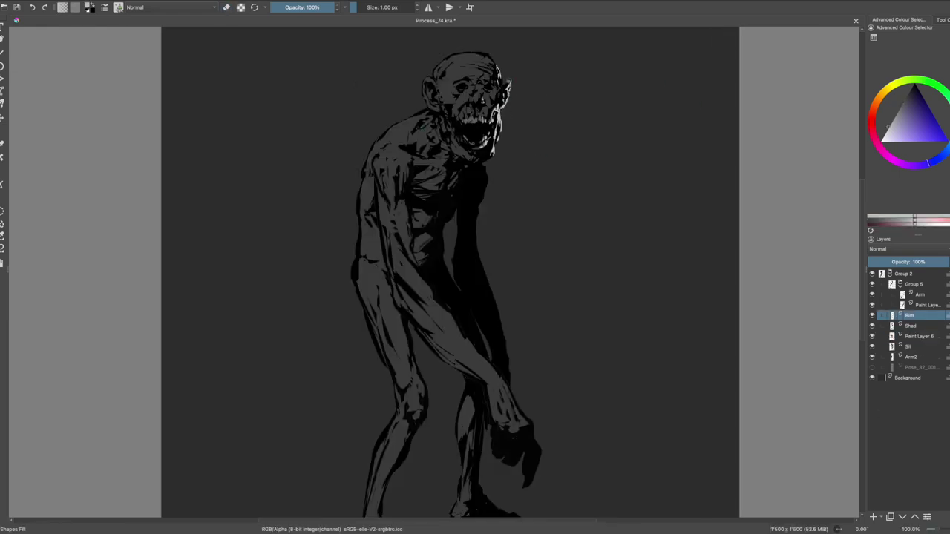
Step: Brush light rim highlights along the neck, chest, torso and arm edges
mouse_move(487, 167)
left_mouse_down()
mouse_move(473, 203)
mouse_move(466, 179)
mouse_move(475, 258)
left_mouse_up()
key("m")
key("minus")
mouse_move(397, 257)
left_mouse_down()
mouse_move(368, 355)
mouse_move(380, 298)
left_mouse_up()
left_click_drag(431, 215, 424, 253)
Step: Move the Rim layer out of Group 5 under Group 2 and stroke a highlight down the arm
key("e")
key("m")
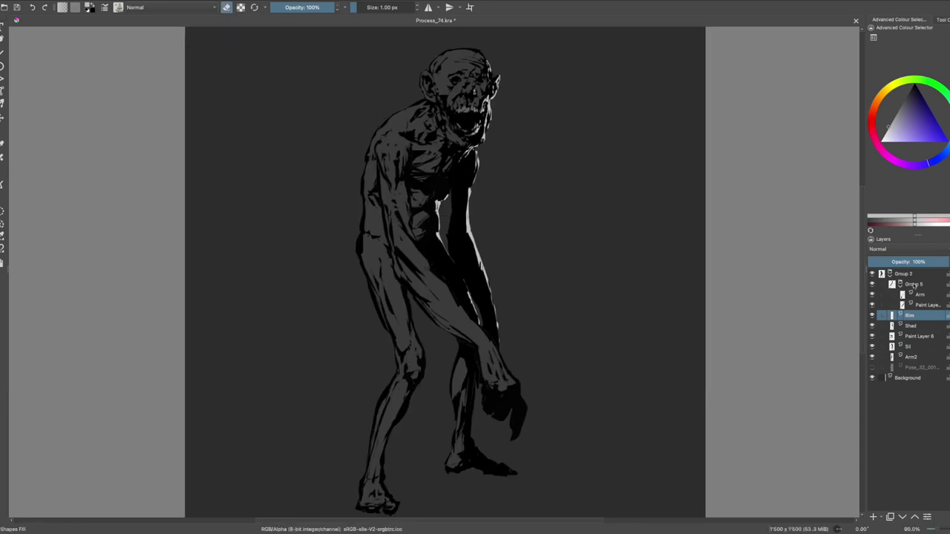
key("ctrl+Page_Up")
key("ctrl+Page_Up")
key("ctrl+Page_Up")
key("e")
left_click_drag(410, 223, 504, 377)
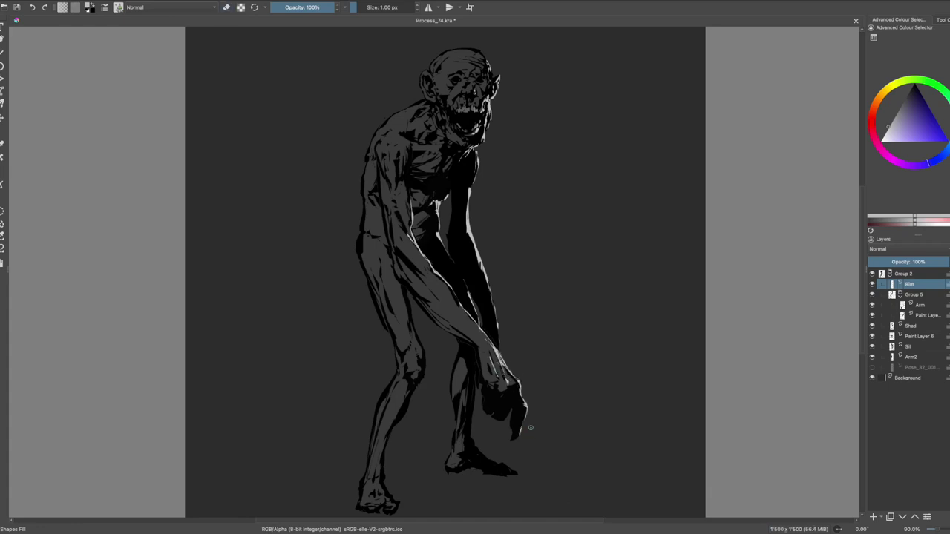
Step: Paint rim light along the back of the leg, then trim it near the foot
key("m")
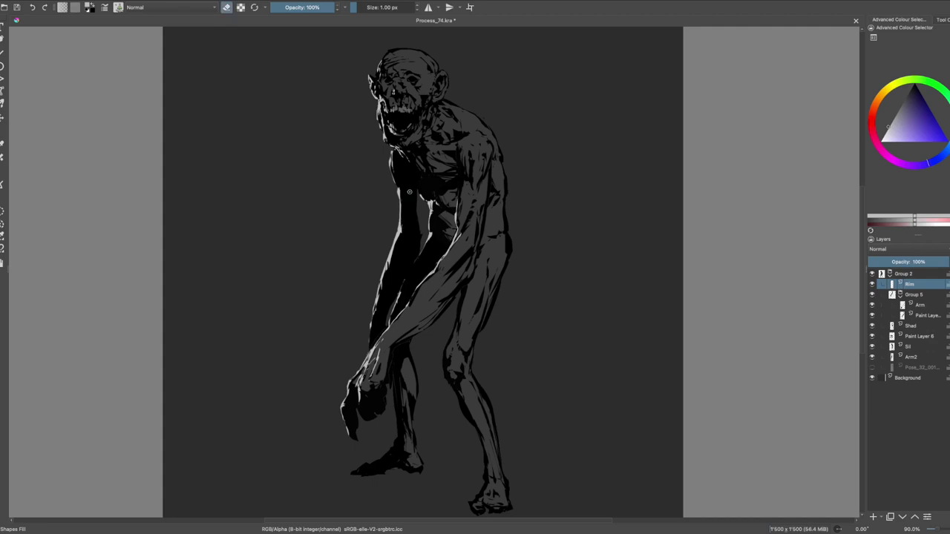
key("m")
left_click_drag(481, 448, 512, 472)
key("ctrl+z")
mouse_move(475, 431)
left_mouse_down()
mouse_move(469, 452)
mouse_move(509, 472)
left_mouse_up()
Step: Rim-light the back of the thigh and knee, extending down the lower leg to the foot
key("e")
key("e")
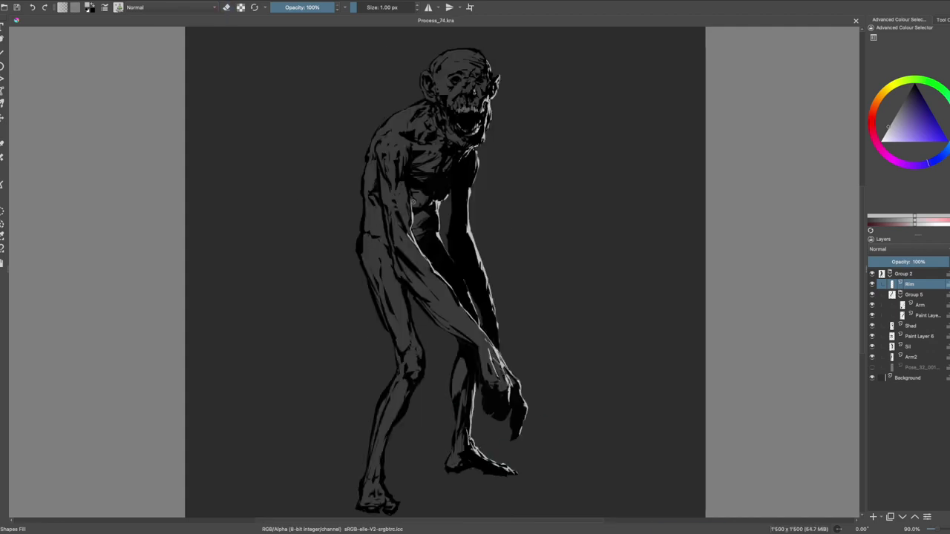
left_click_drag(412, 300, 412, 328)
mouse_move(422, 360)
left_mouse_down()
mouse_move(407, 412)
mouse_move(413, 394)
left_mouse_up()
left_click_drag(389, 437, 391, 496)
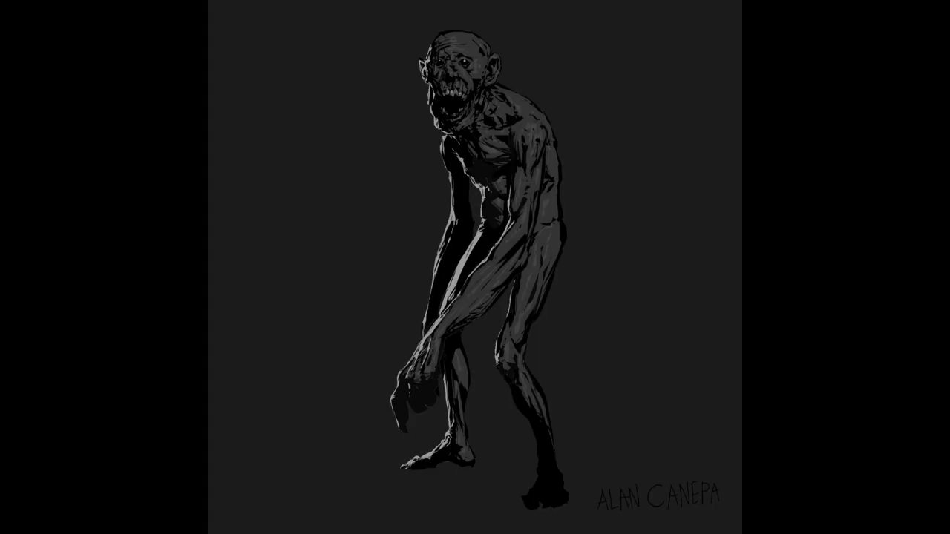